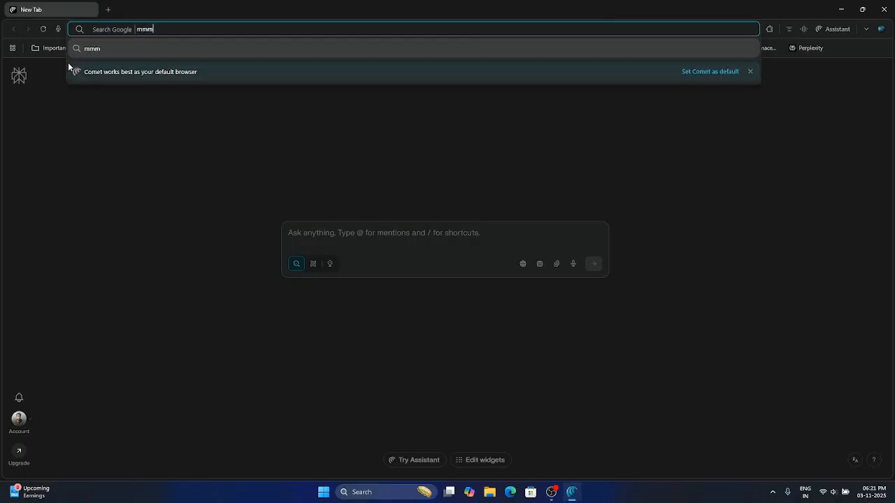
- Search the web for mysql and open the official MySQL website from the results
type("sql\\")
key("Return")
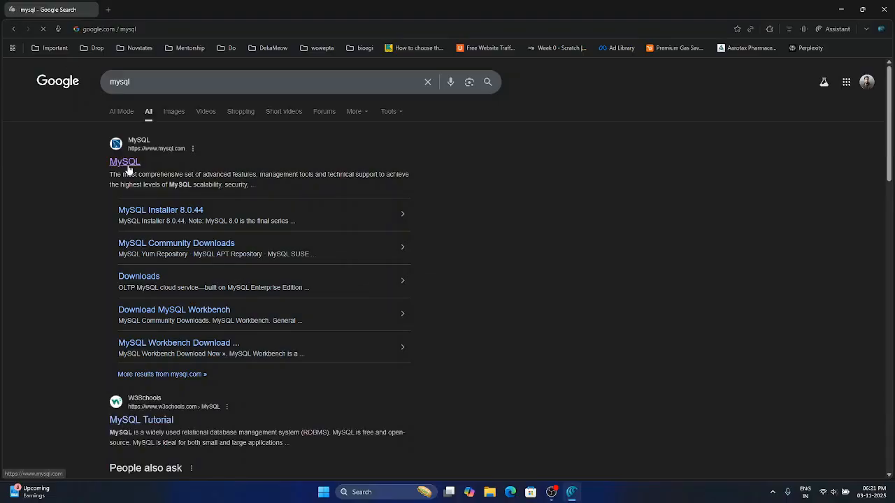
left_click(129, 168)
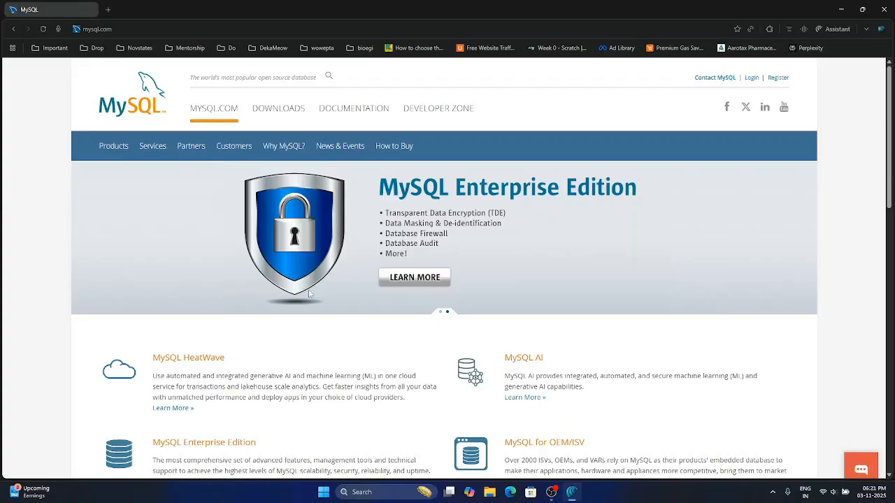
- Go from the MySQL downloads page to the Community (GPL) downloads and open MySQL Installer for Windows
left_click(279, 110)
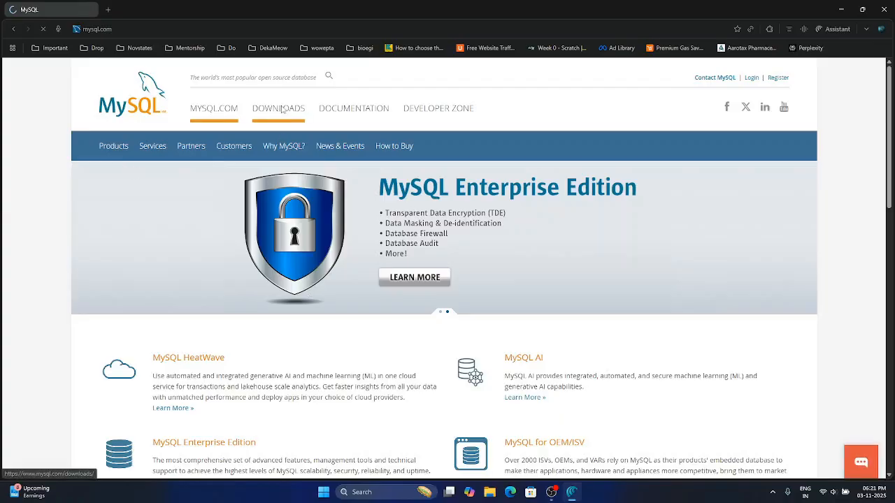
scroll(390, 298, "down", 4)
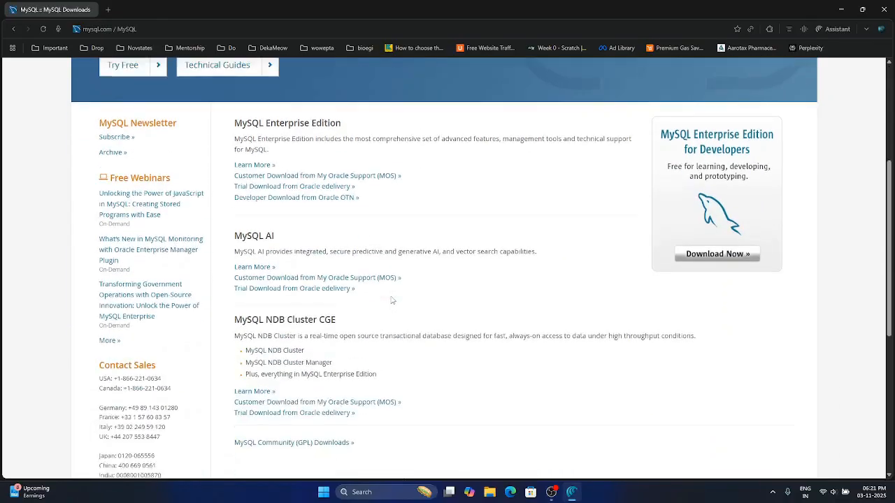
scroll(392, 301, "down", 1)
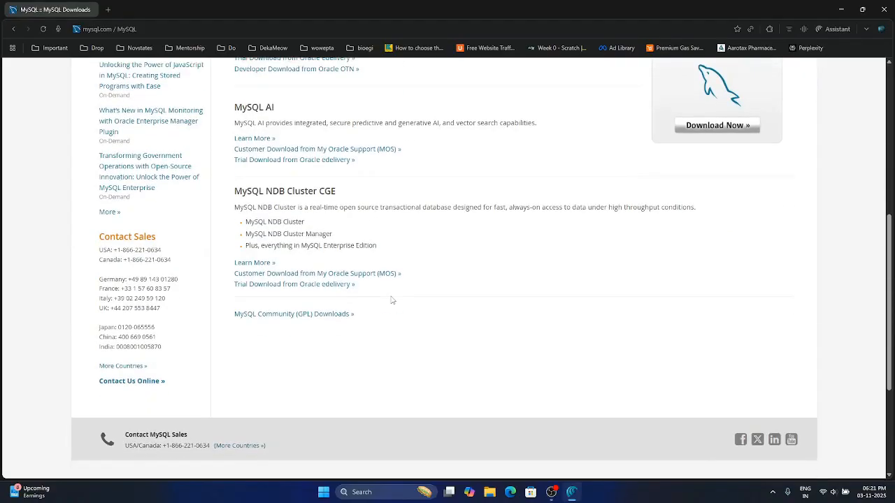
left_click(296, 316)
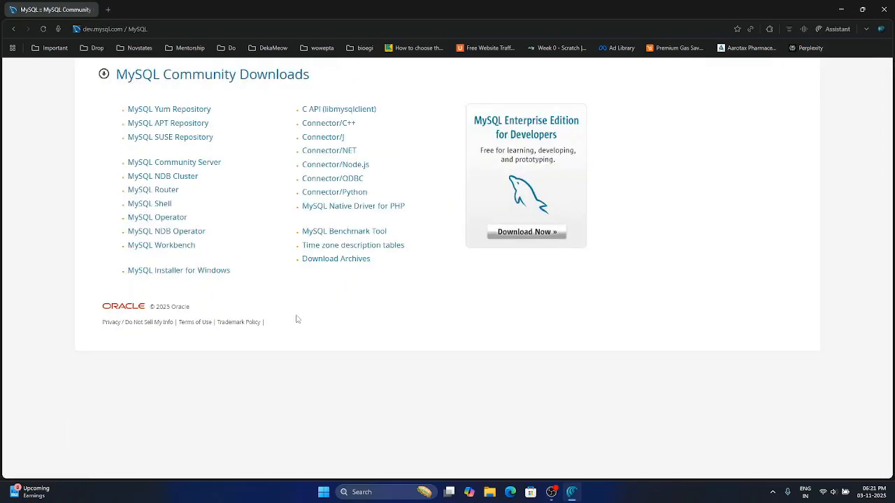
left_click(181, 272)
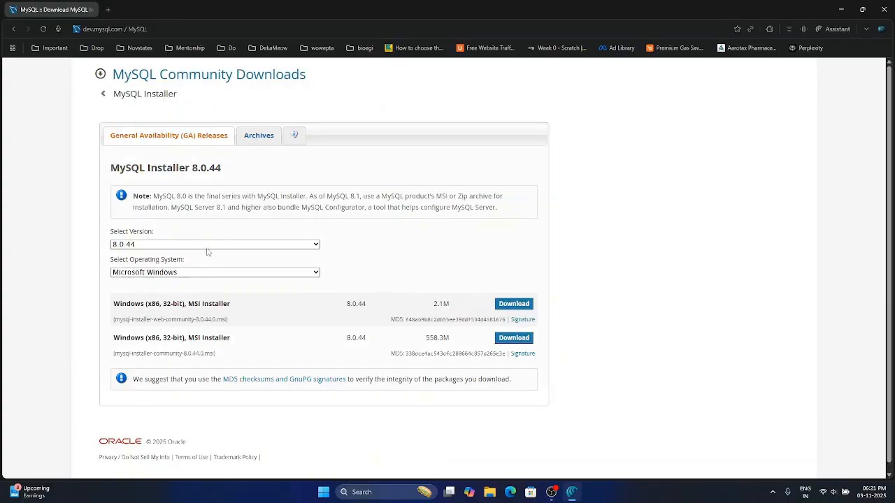
- Download the 558.3M MySQL Installer 8.0.44 for Microsoft Windows without signing in, and check its download progress
left_click(206, 247)
left_click(207, 251)
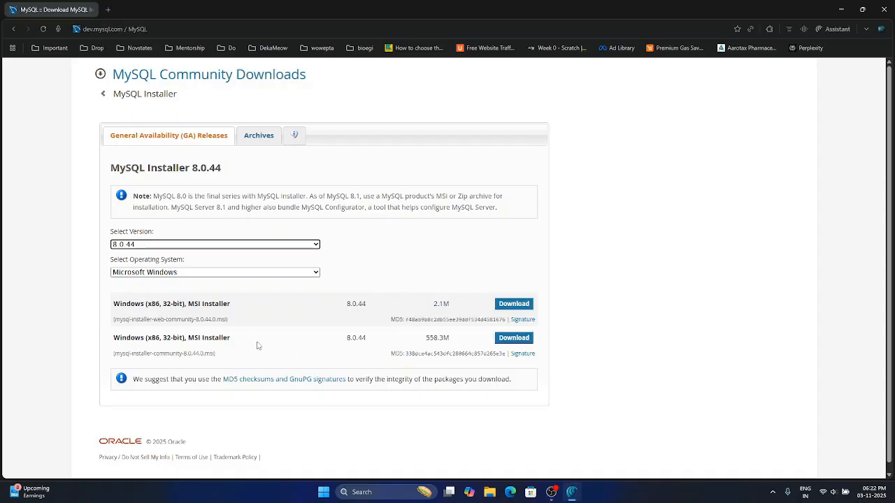
left_click(513, 341)
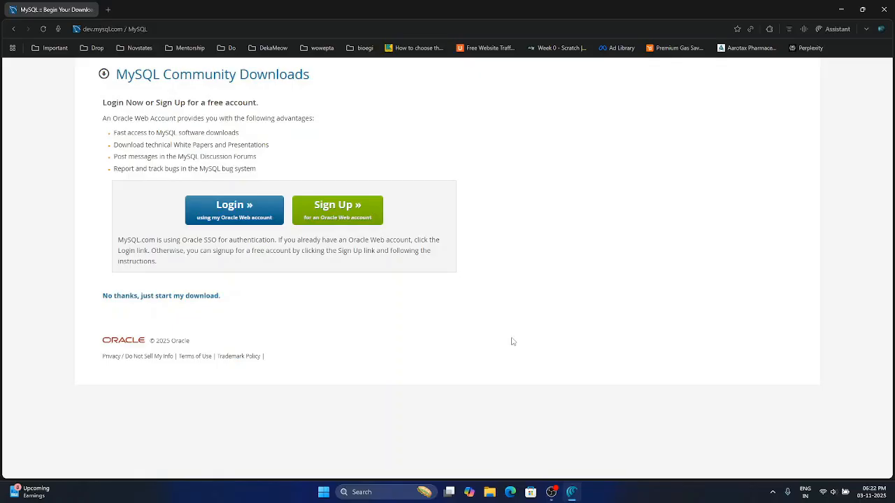
left_click(167, 301)
left_click(768, 30)
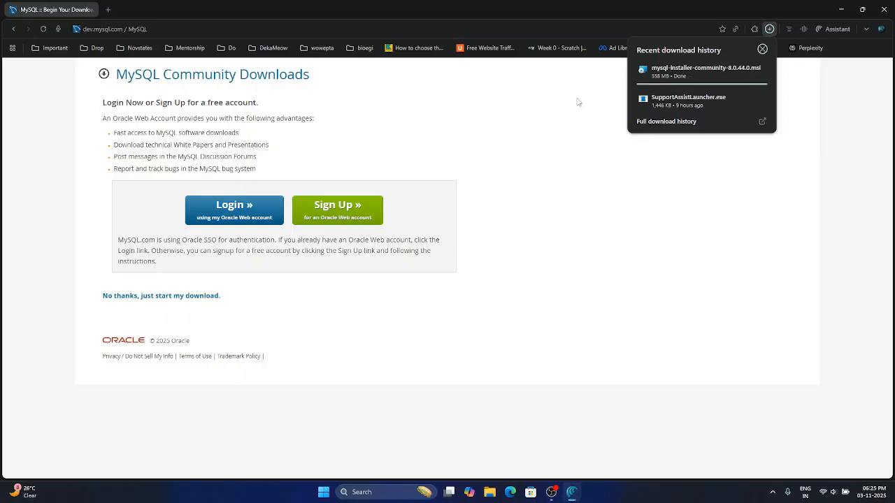
- Launch mysql-installer-community-8.0.44.0 from the Downloads folder in File Explorer, and close the browser and folder windows
left_click(490, 492)
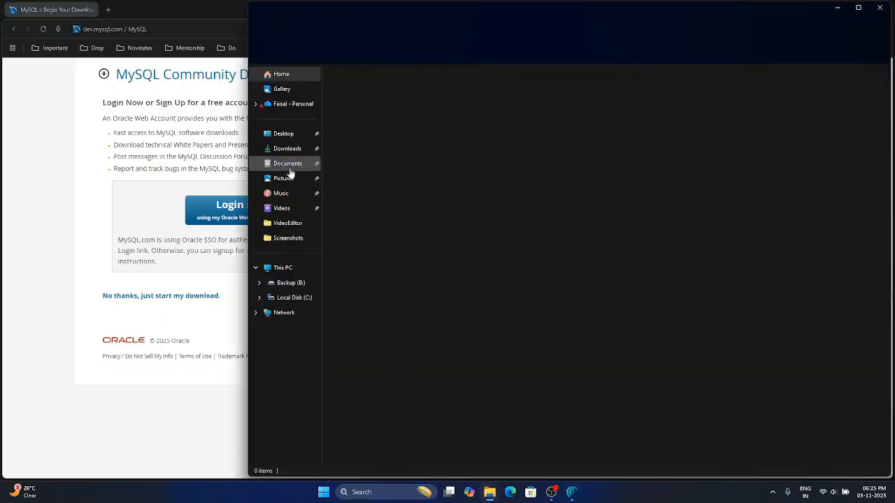
left_click(288, 151)
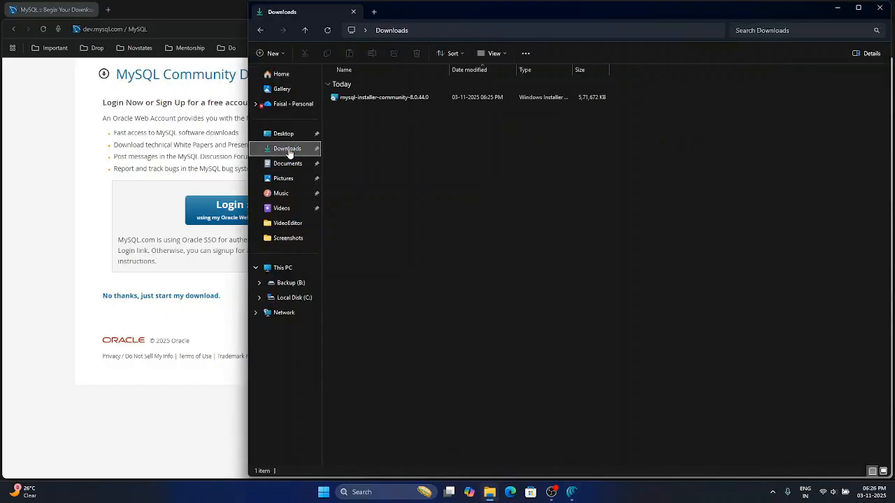
double_click(416, 99)
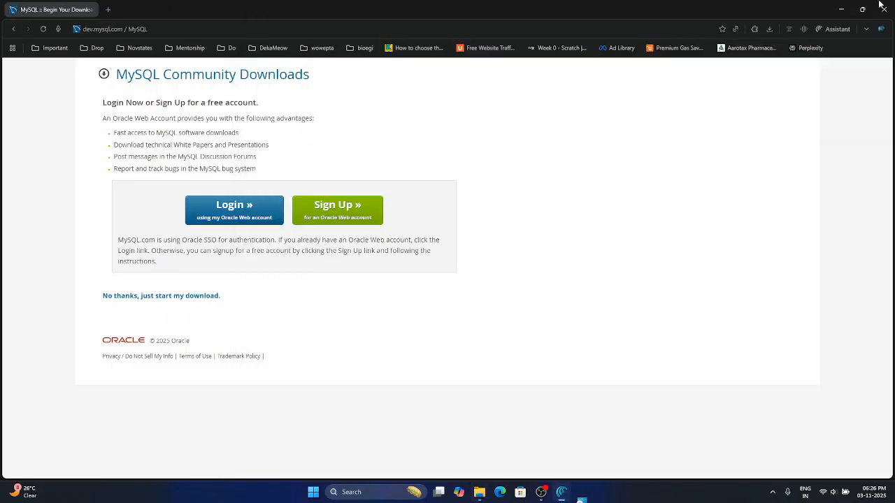
left_click(889, 5)
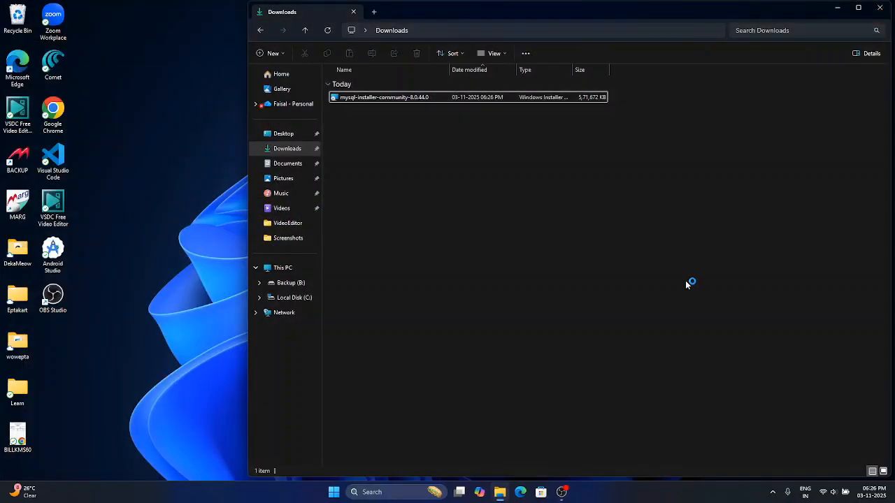
left_click(883, 12)
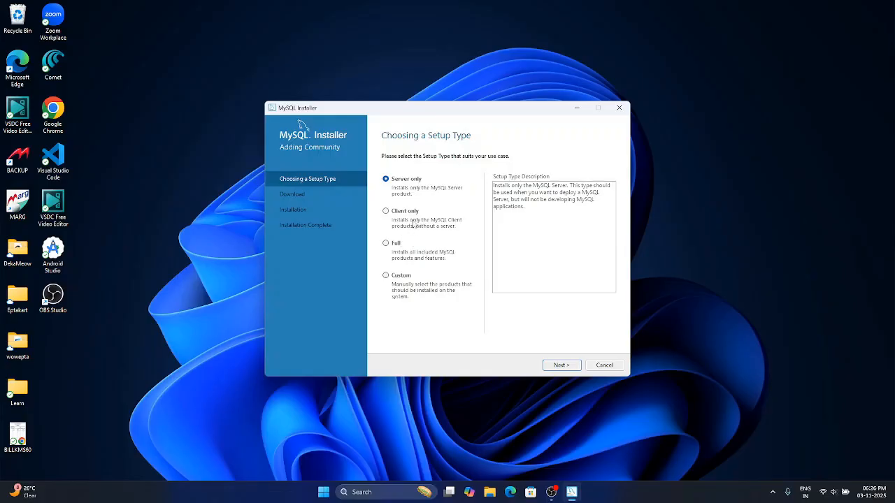
- Choose the Full setup type and install all the listed MySQL products
left_click(386, 243)
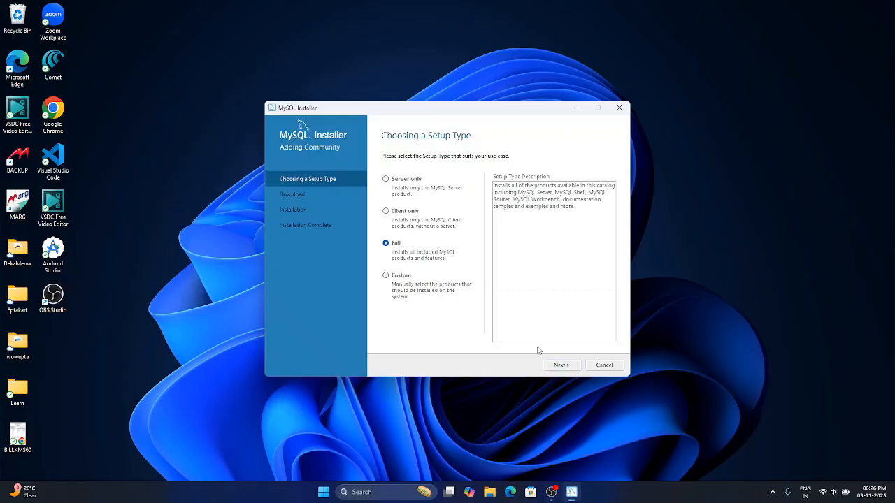
left_click(557, 364)
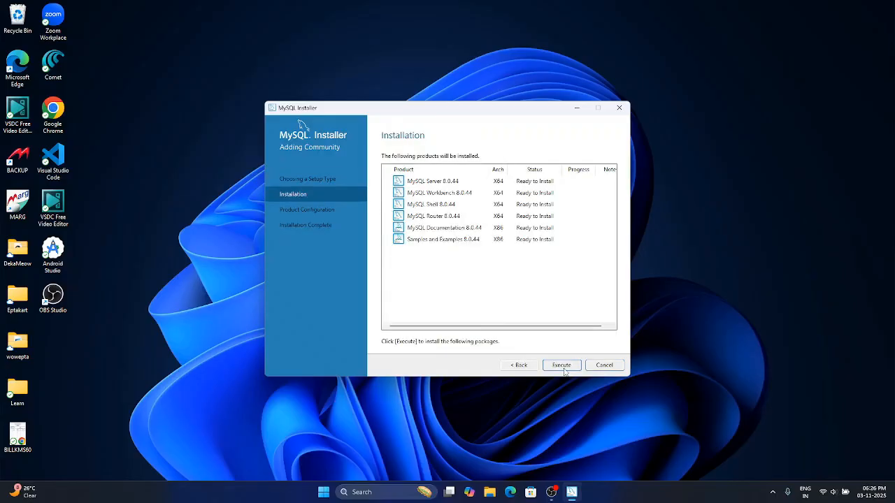
left_click(563, 369)
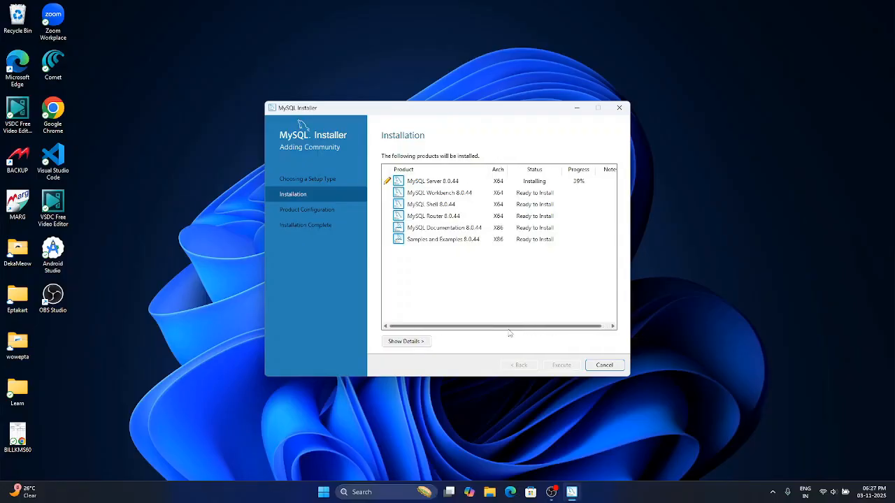
left_click_drag(508, 329, 536, 328)
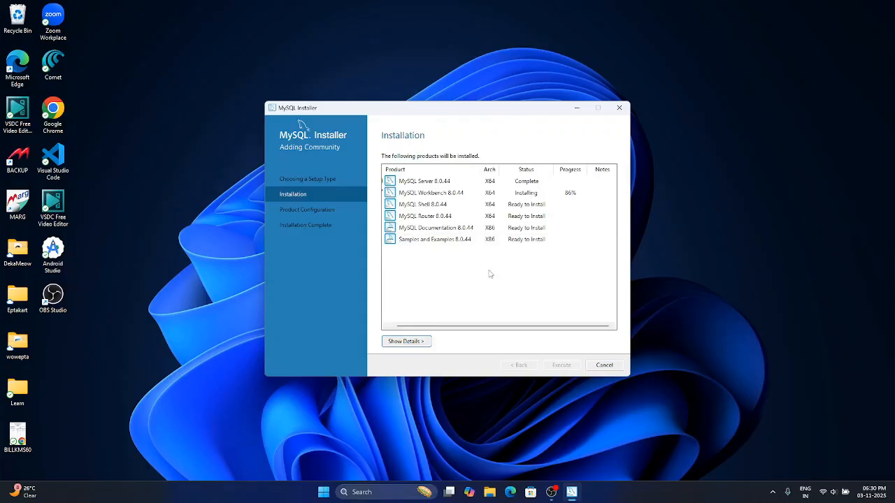
left_click_drag(442, 326, 434, 326)
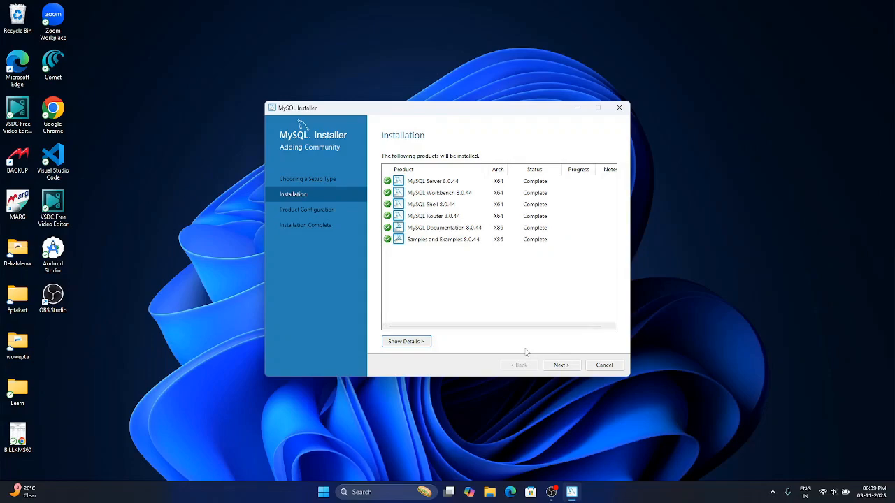
- Start the MySQL Server configuration, keeping the Development Computer type, default networking and strong password encryption
left_click(561, 365)
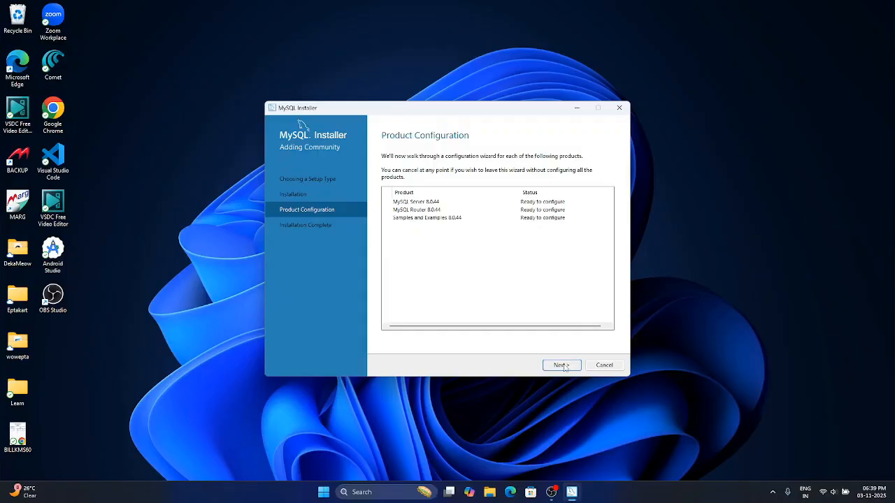
left_click(561, 365)
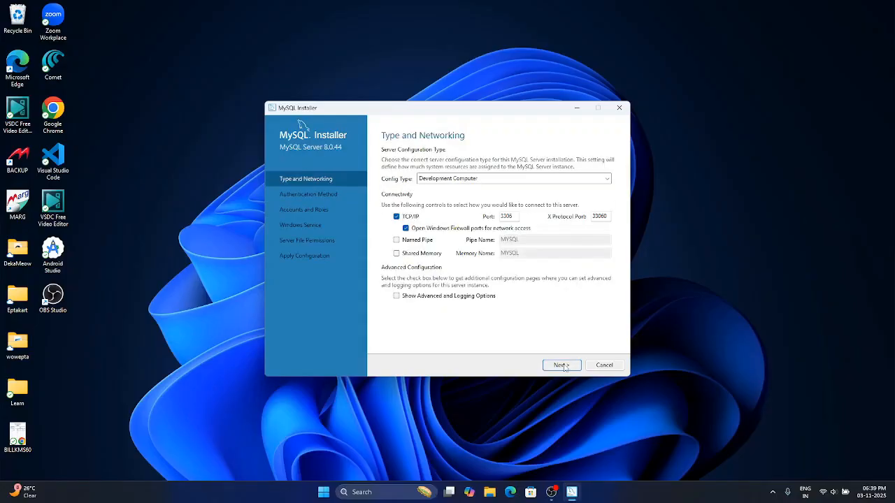
left_click(485, 181)
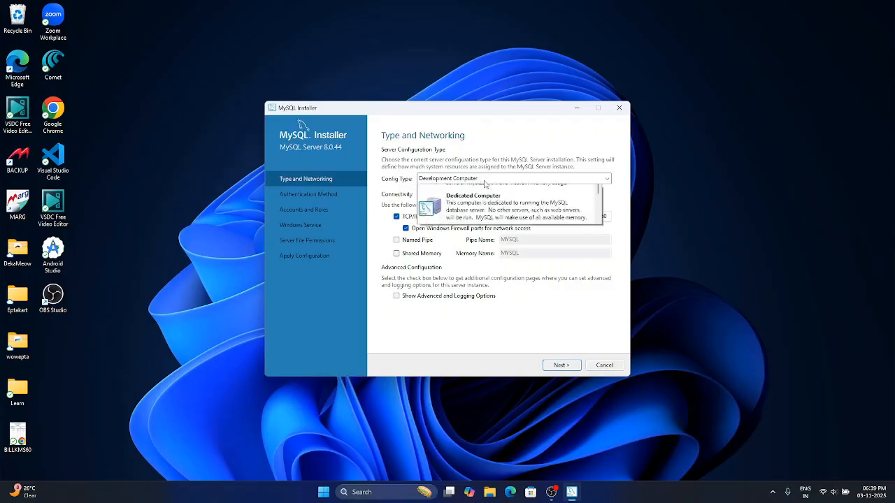
left_click(485, 183)
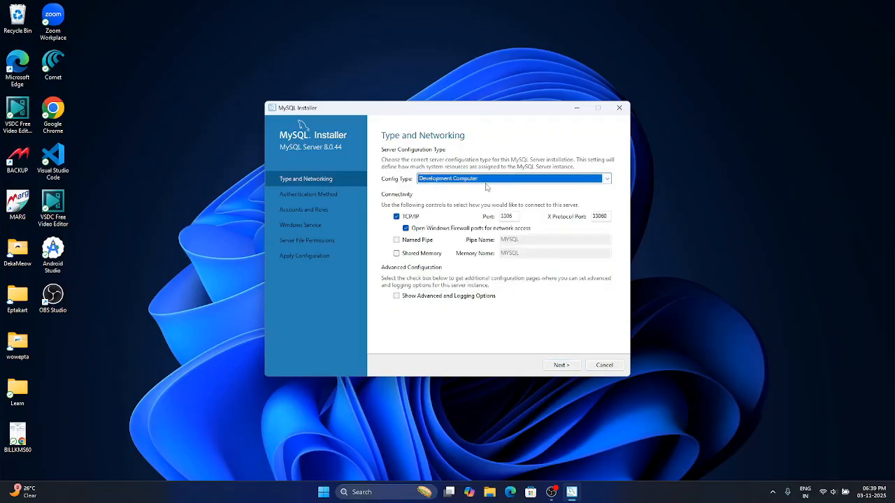
left_click(560, 366)
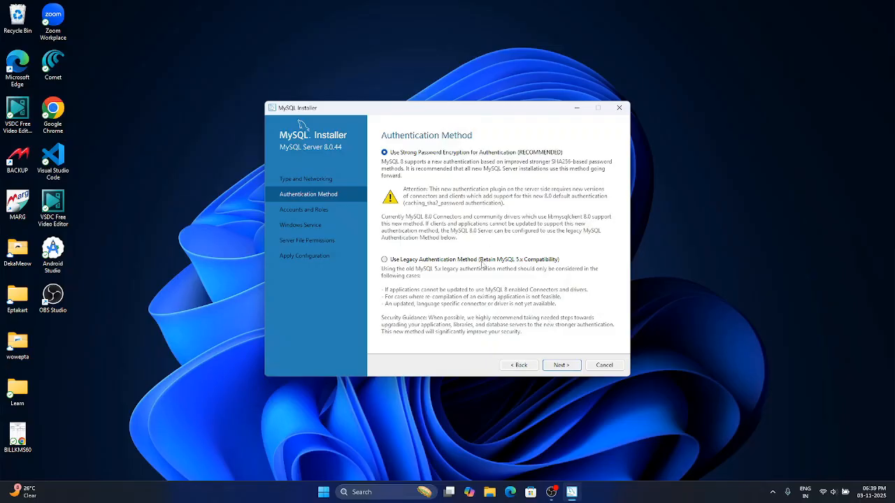
left_click(563, 367)
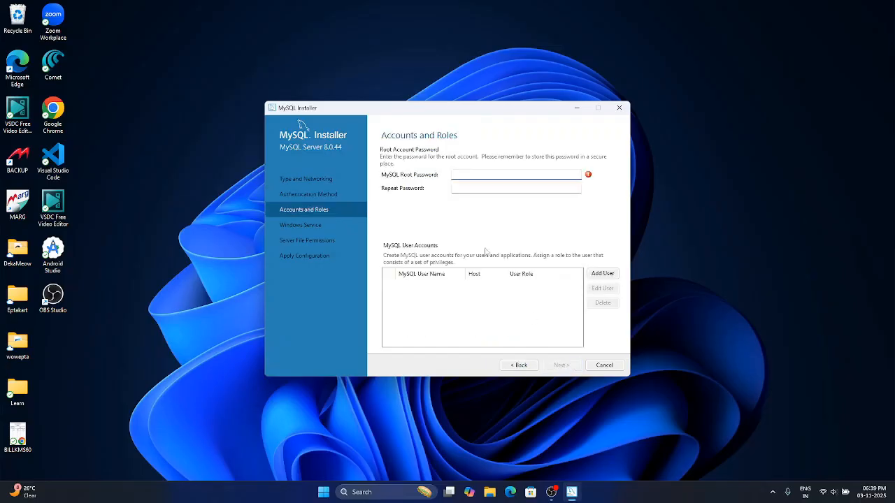
- Enter and repeat the MySQL root account password, and continue to the Windows service settings
type("root")
left_click(466, 188)
type("root")
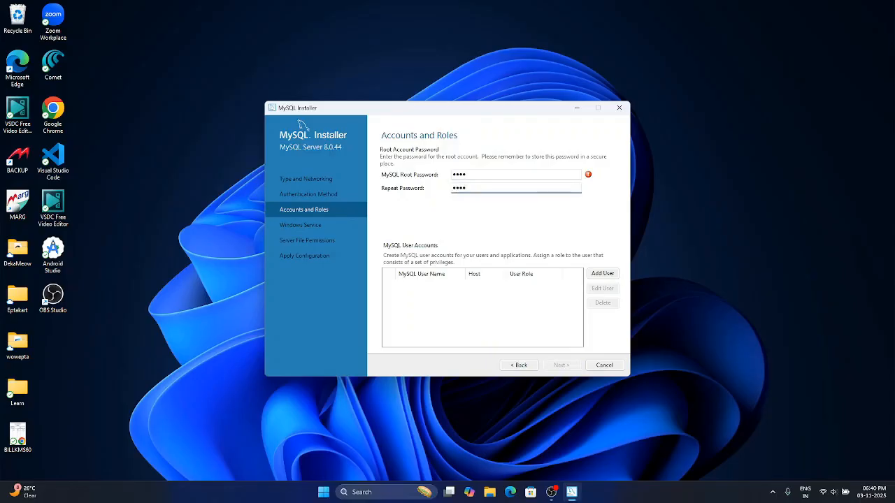
left_click(561, 366)
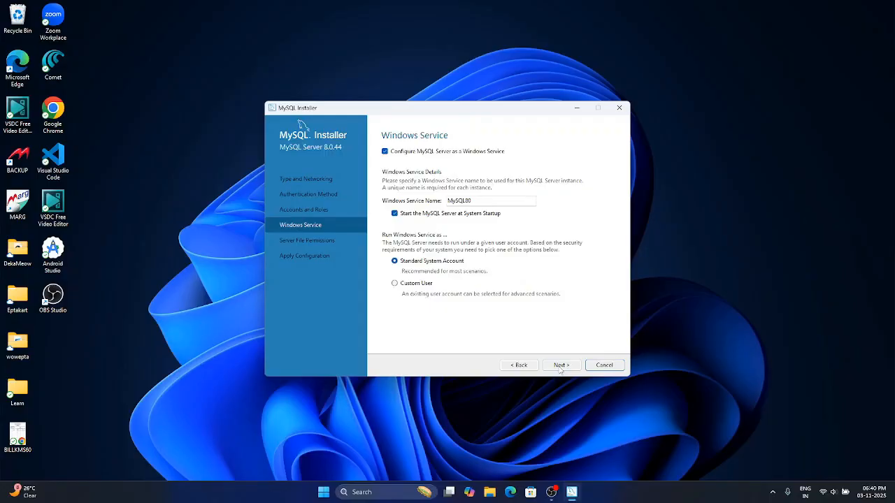
- Accept the default Windows service and server file permission settings, and apply the MySQL Server configuration
left_click(561, 366)
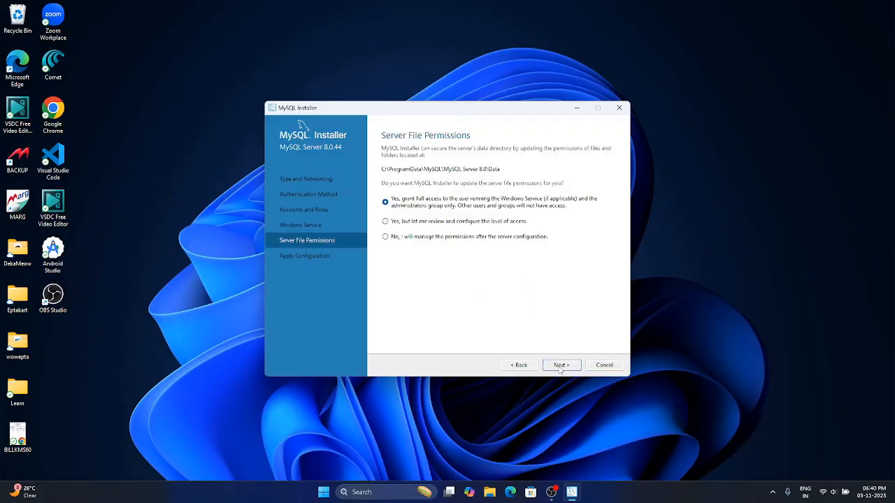
left_click(561, 365)
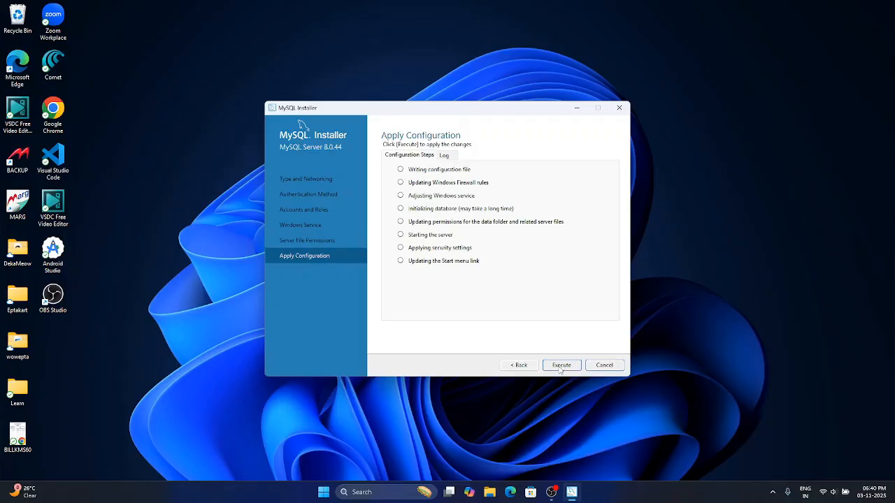
left_click(560, 367)
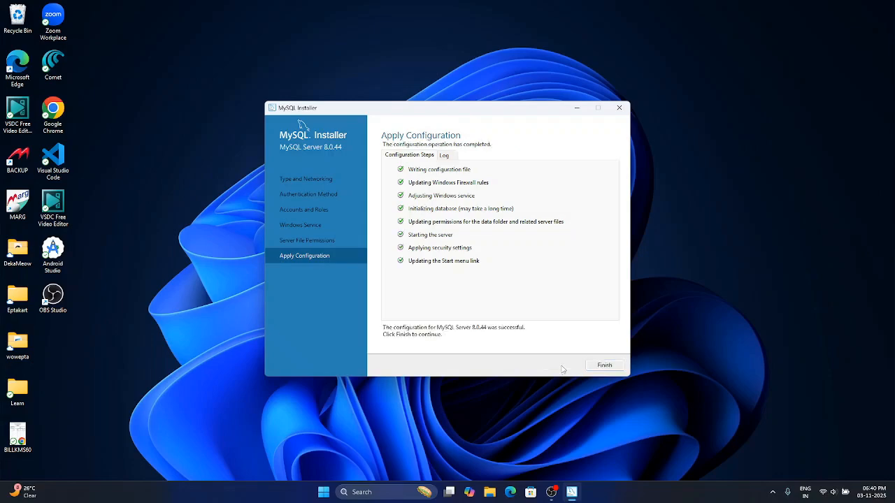
left_click(605, 366)
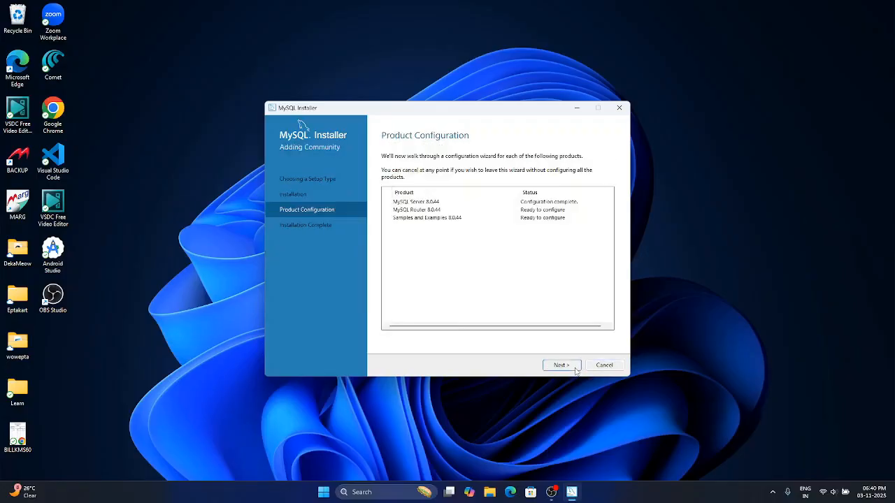
- Finish the MySQL Router configuration without bootstrapping it, and continue to the Samples and Examples configuration
left_click(576, 367)
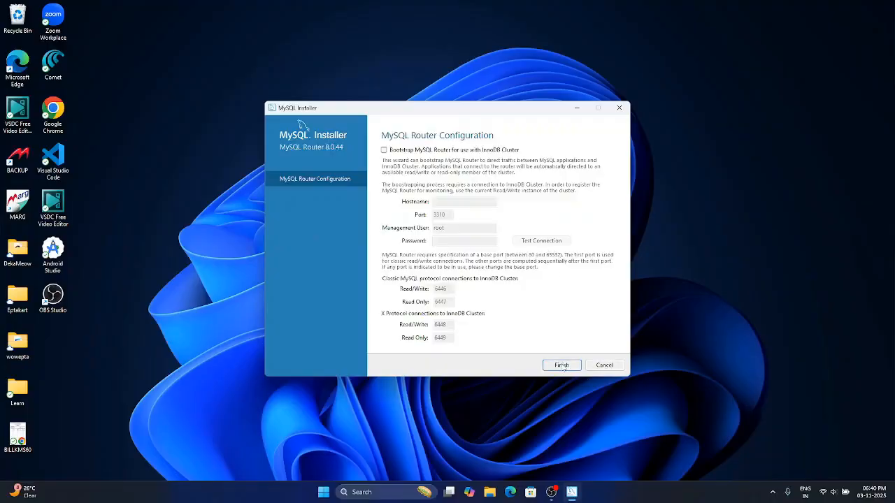
left_click(562, 366)
left_click(562, 365)
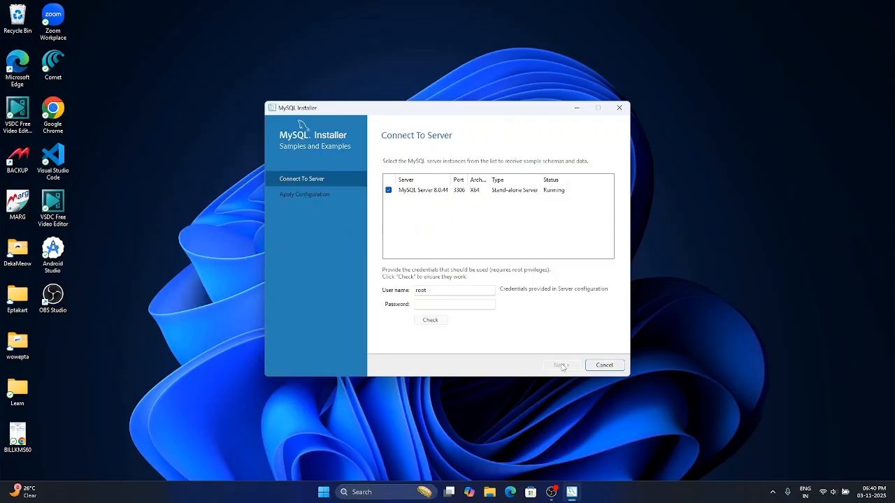
- Enter the root account's password for MySQL Server 8.0.44, check the connection and continue
left_click(441, 301)
type("••••")
left_click(440, 325)
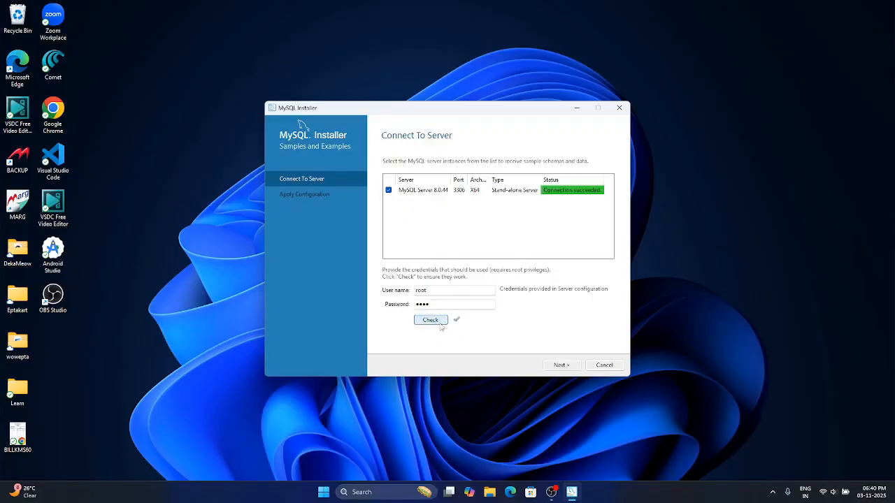
left_click(561, 365)
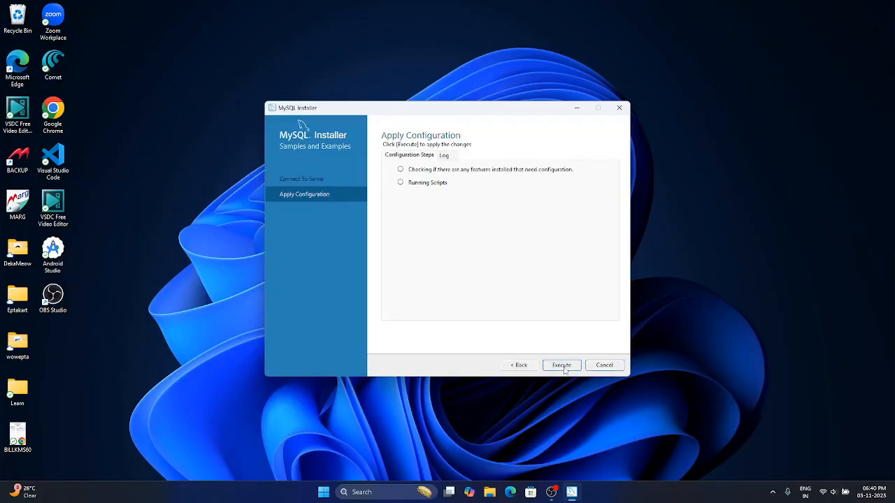
- Apply the Samples and Examples configuration and finish the installer with MySQL Workbench and MySQL Shell set to start
left_click(562, 365)
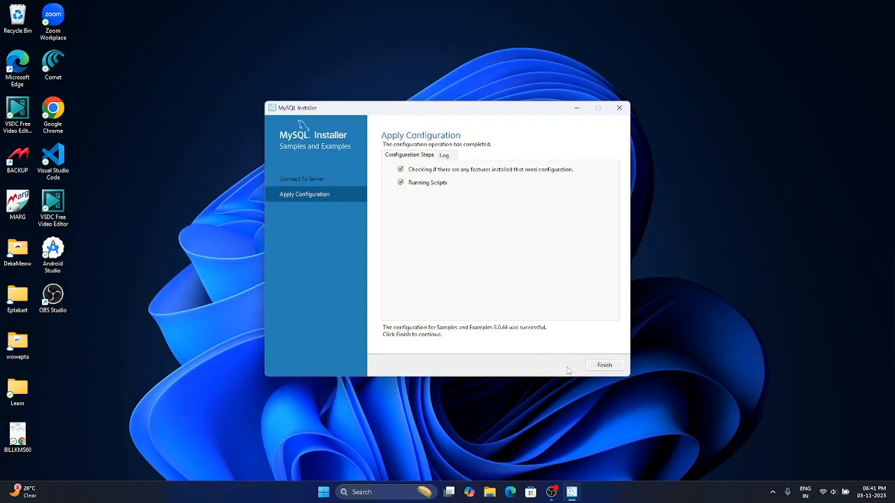
left_click(604, 366)
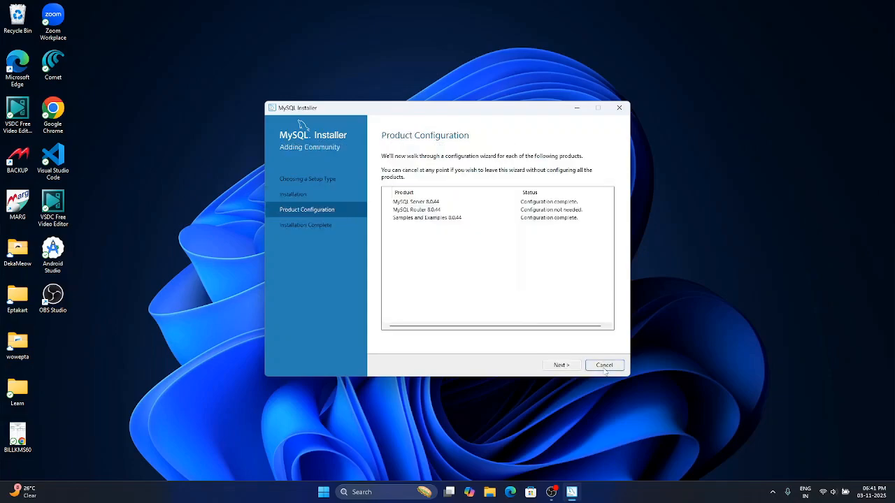
left_click(564, 366)
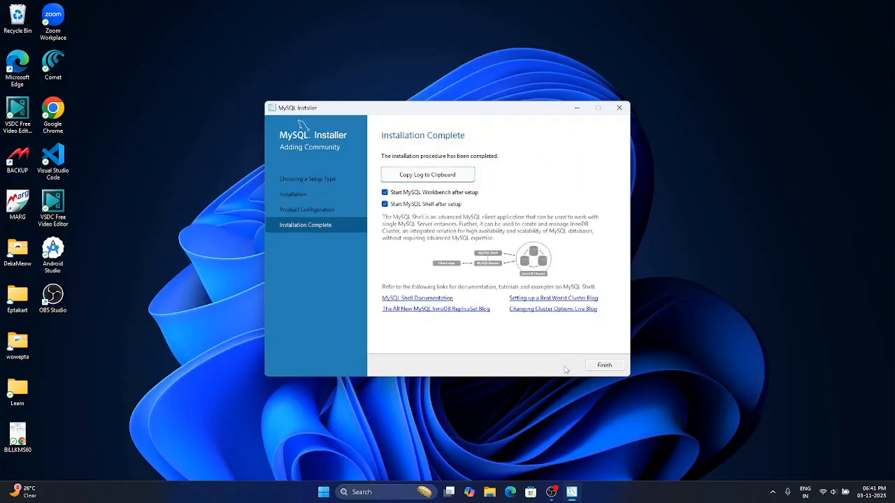
left_click(595, 366)
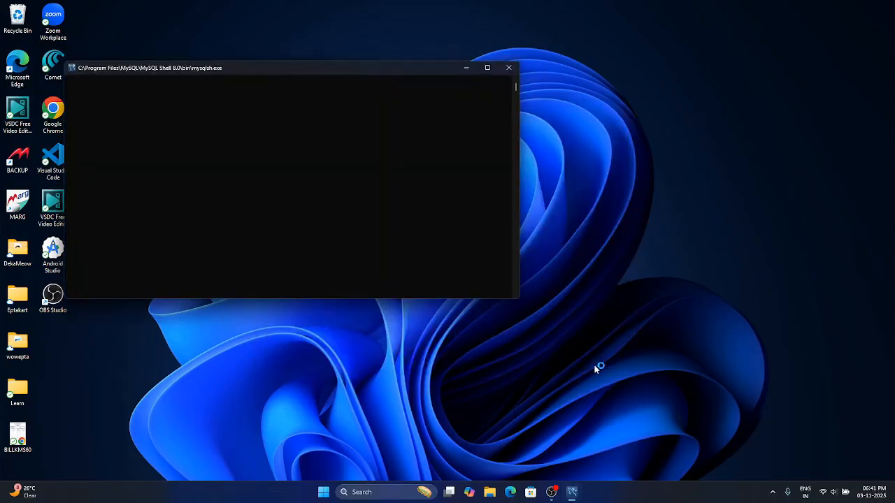